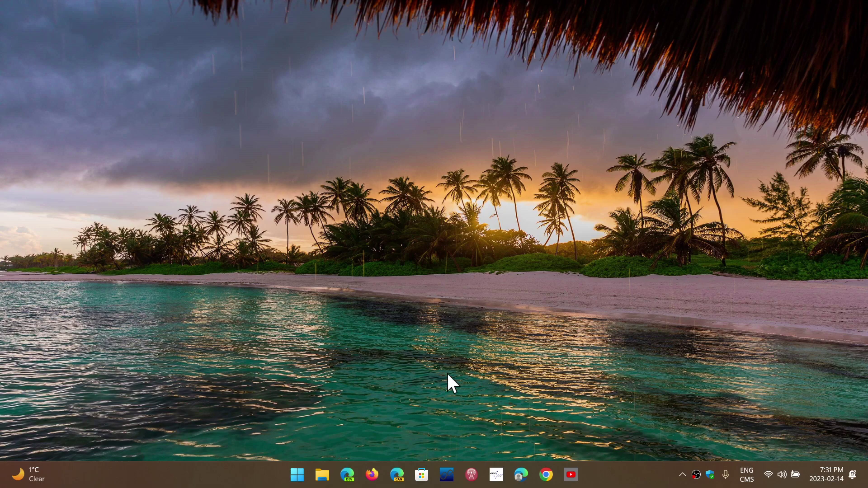
- Open the Start menu from the taskbar to show the pinned apps
click(299, 476)
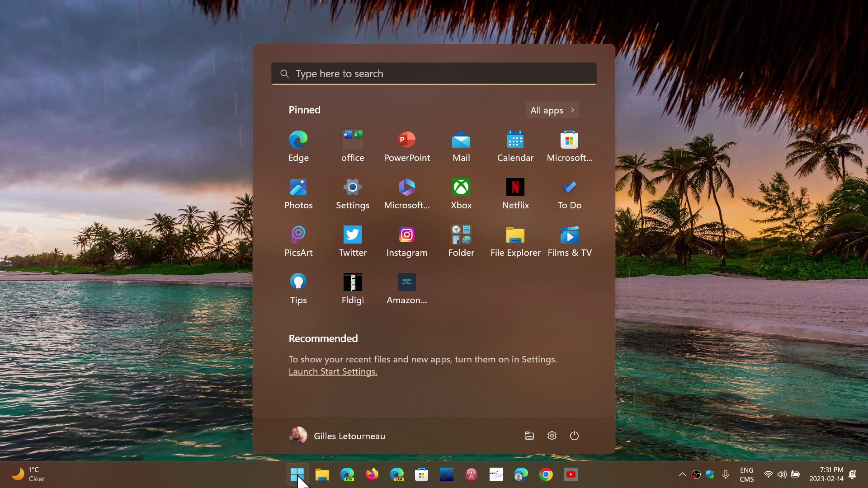
- Launch Settings from the Start menu and go to the Windows Update page
click(357, 185)
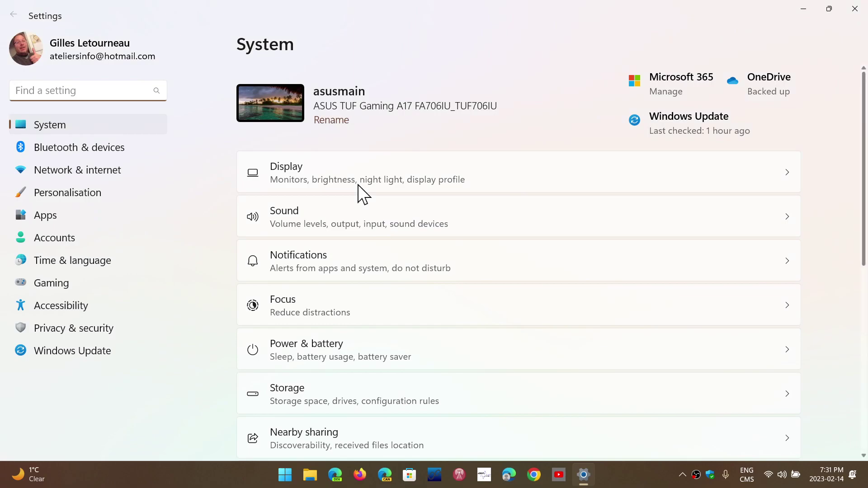
click(115, 351)
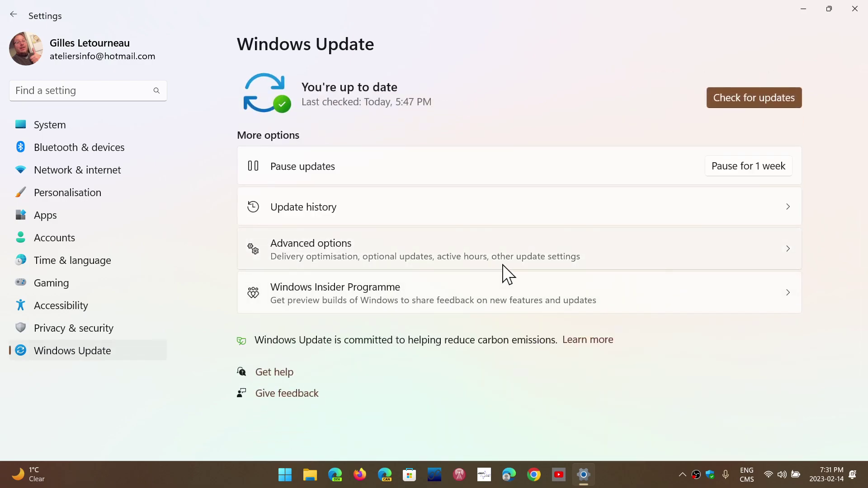
- Open Update history to list the feature update and 42 installed quality updates
click(437, 206)
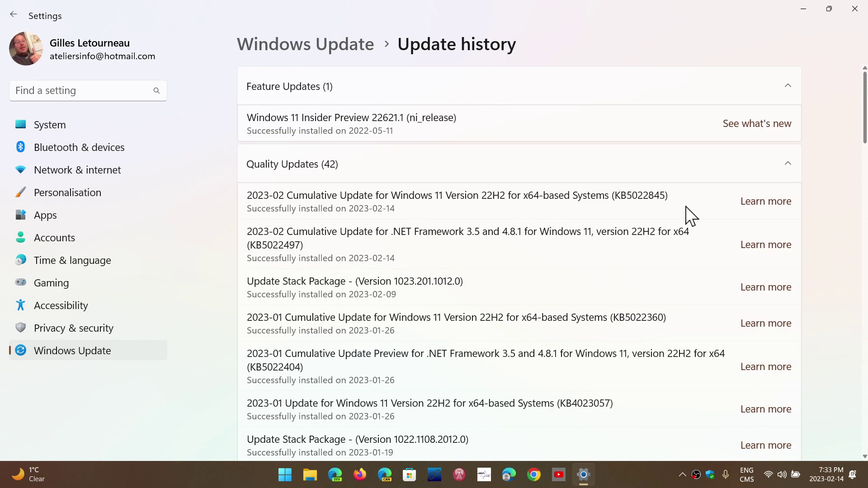
click(856, 10)
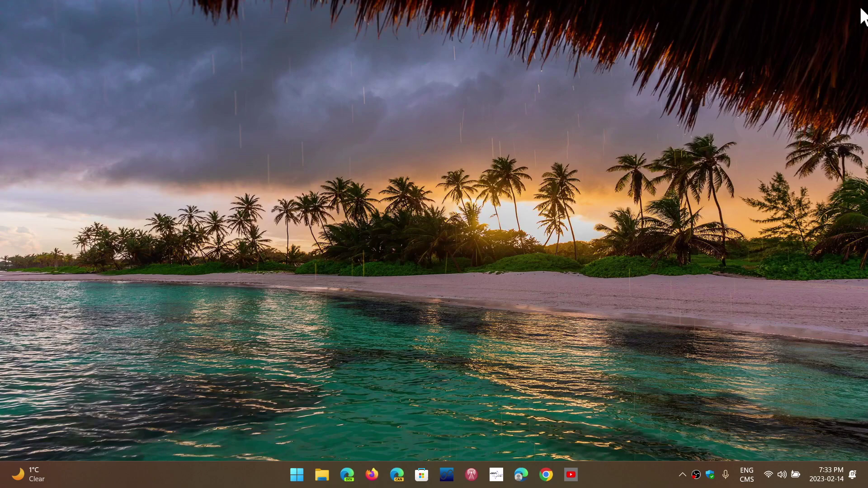